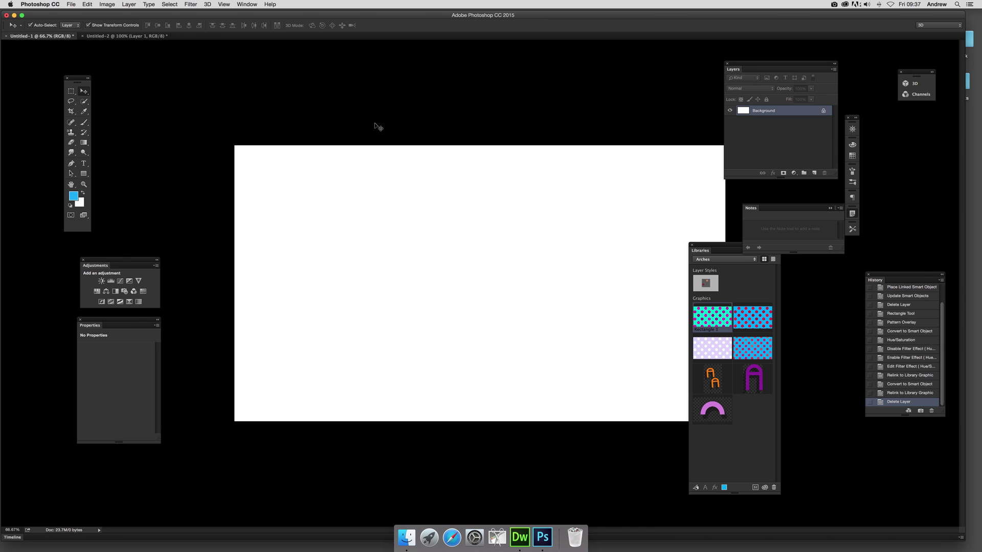
- Draw a blue rectangle shape layer spanning the full 4016 × 2302 px canvas
{"action": "left_click", "coordinate": [84, 173]}
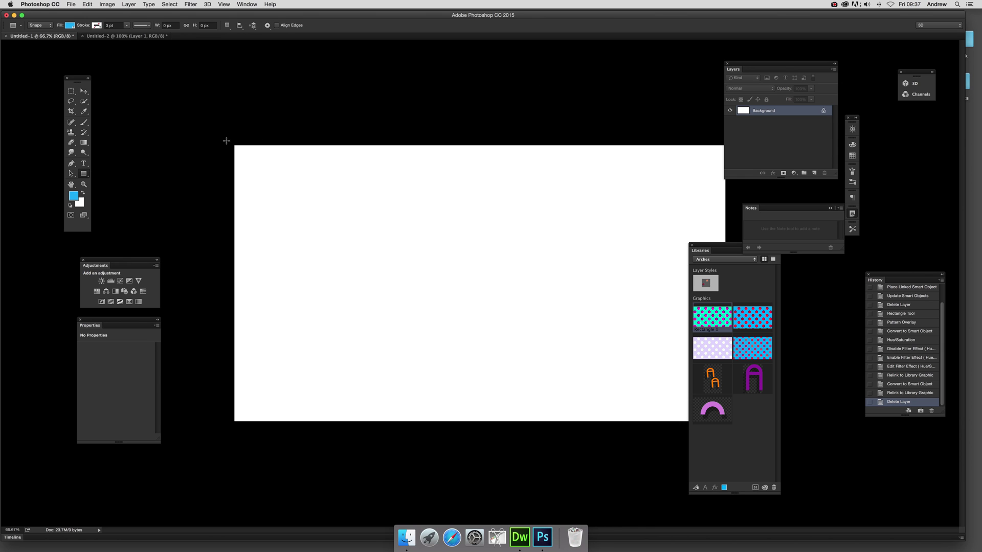
{"action": "mouse_move", "coordinate": [221, 136]}
{"action": "left_mouse_down"}
{"action": "mouse_move", "coordinate": [676, 410]}
{"action": "mouse_move", "coordinate": [734, 433]}
{"action": "left_mouse_up"}
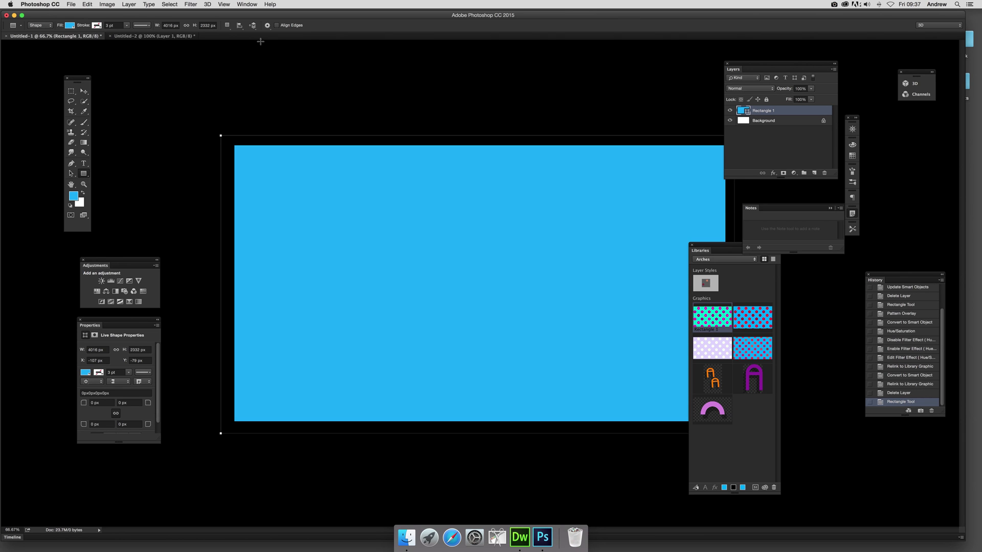
- Give Rectangle 1 a Pattern Overlay style using the red polka dots pattern at 100% opacity
{"action": "left_click", "coordinate": [136, 6]}
{"action": "mouse_move", "coordinate": [153, 77]}
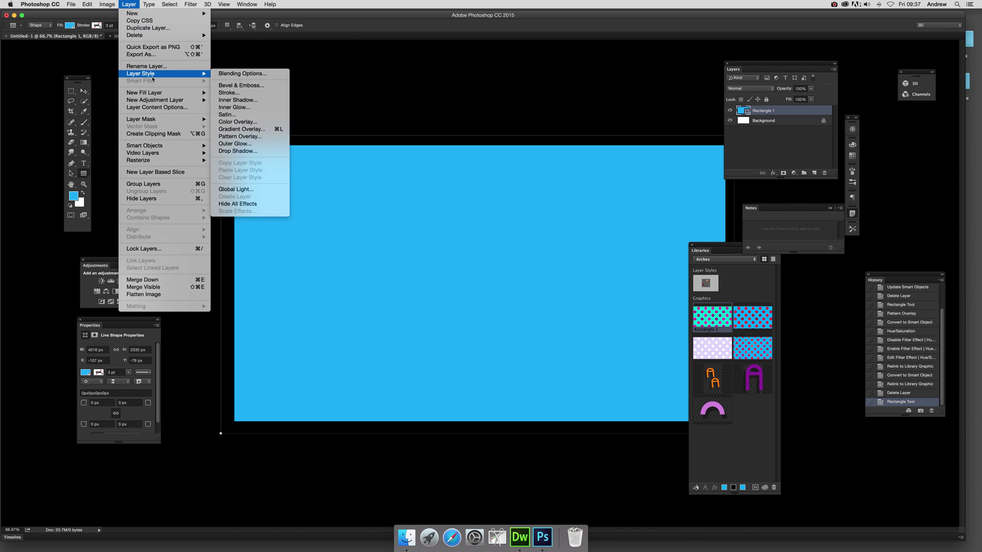
{"action": "left_click", "coordinate": [238, 136]}
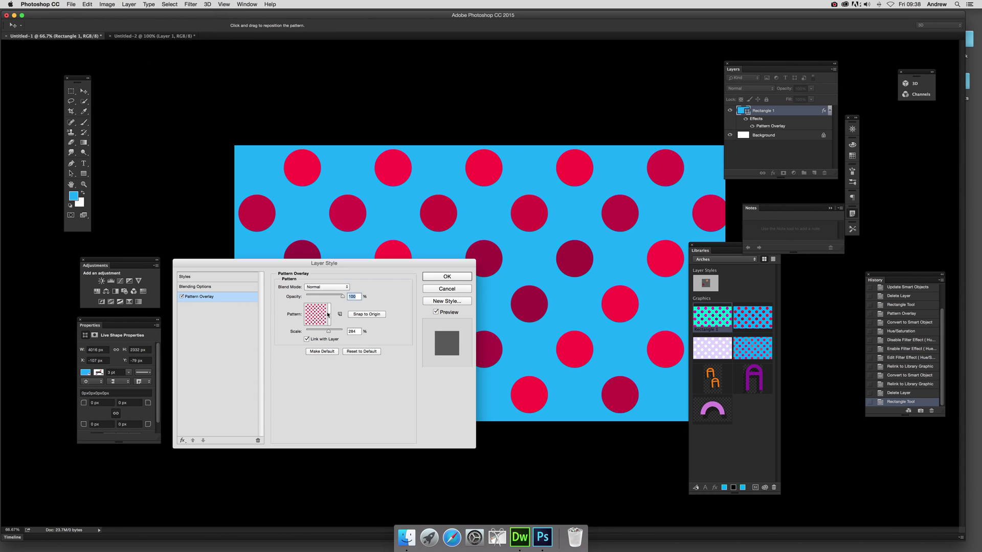
{"action": "left_click", "coordinate": [328, 315]}
{"action": "left_click", "coordinate": [278, 336]}
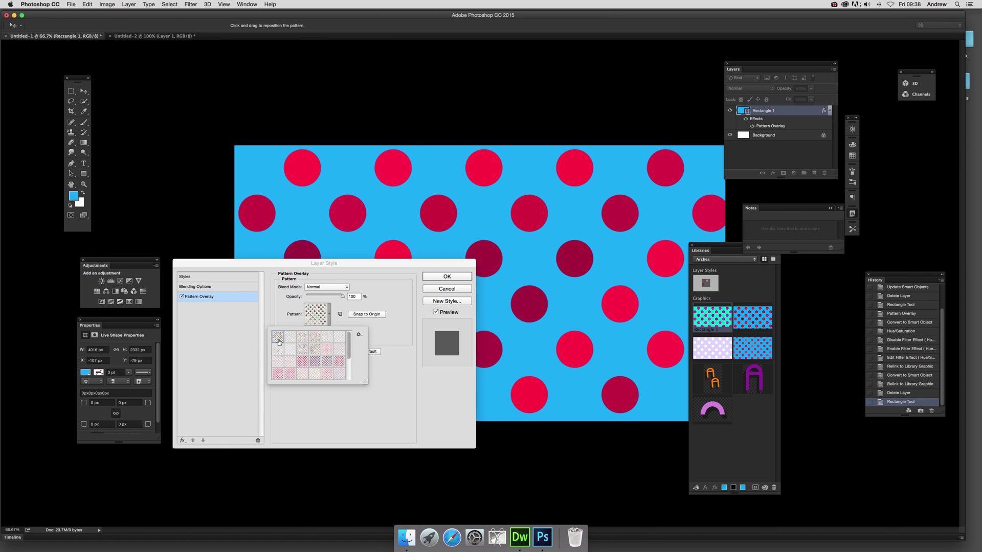
{"action": "left_click", "coordinate": [314, 350]}
{"action": "left_click", "coordinate": [303, 353]}
{"action": "left_click", "coordinate": [302, 355]}
{"action": "left_click", "coordinate": [302, 366]}
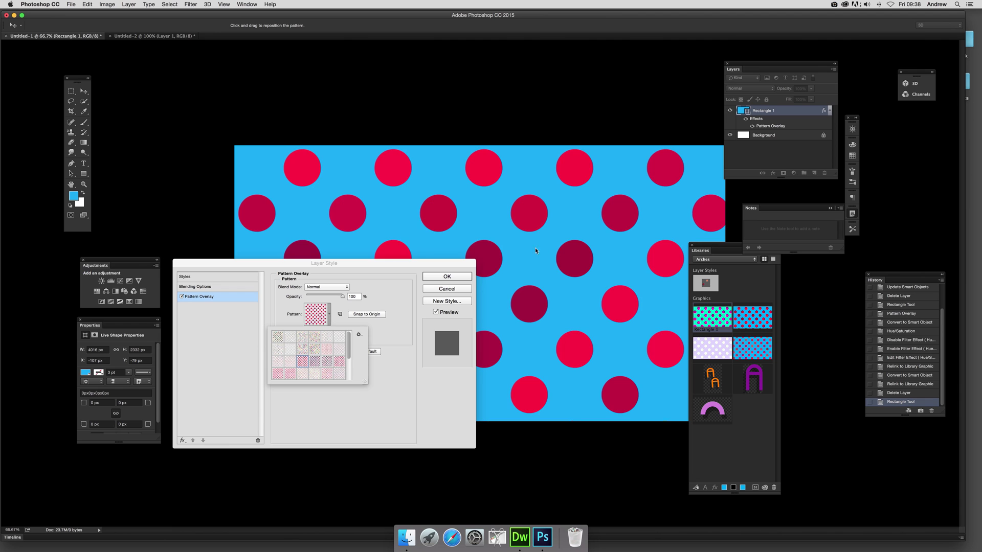
{"action": "left_click", "coordinate": [443, 279]}
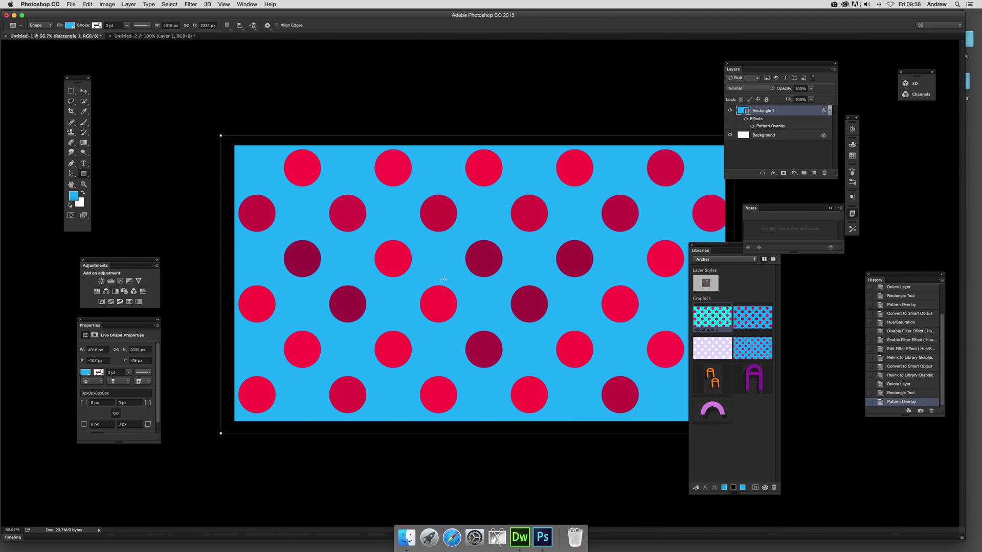
{"action": "left_click", "coordinate": [128, 5]}
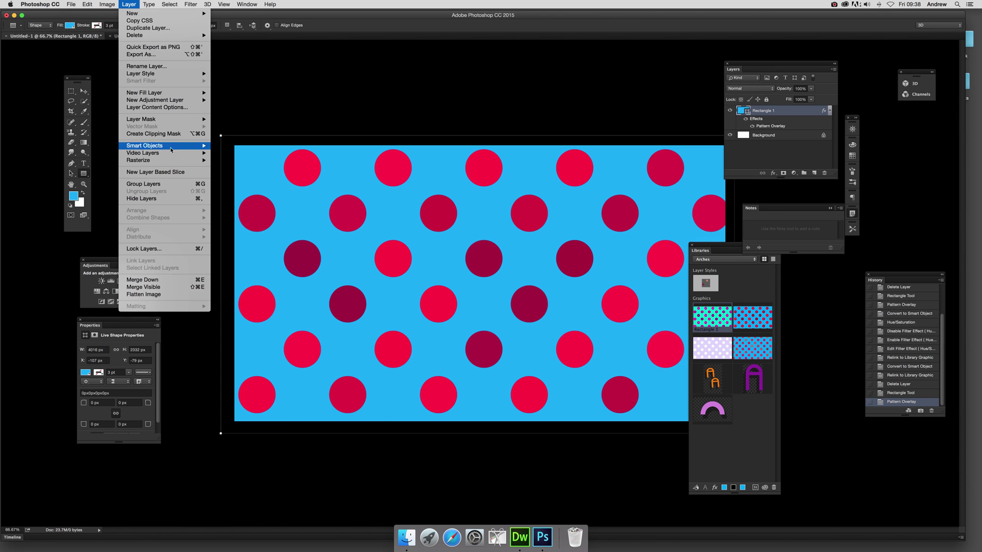
- Convert Rectangle 1 to an embedded smart object and move the Layers panel nearer the canvas
{"action": "mouse_move", "coordinate": [153, 146]}
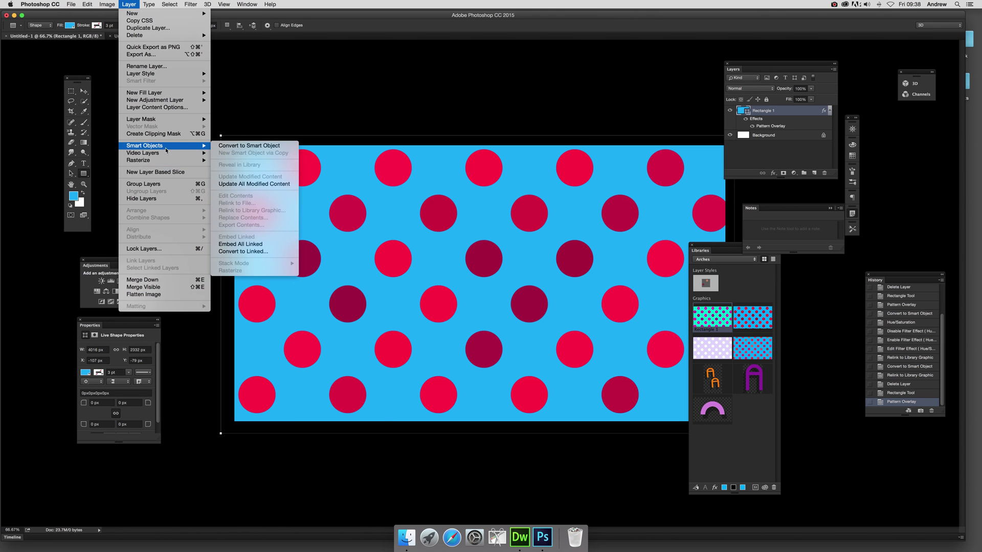
{"action": "left_click", "coordinate": [260, 147]}
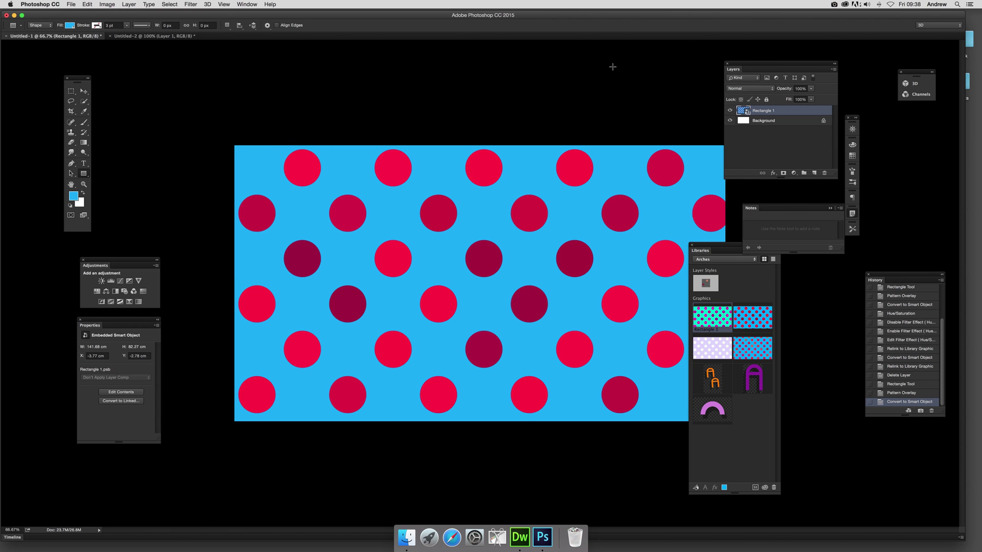
{"action": "left_click_drag", "start_coordinate": [746, 67], "coordinate": [635, 75]}
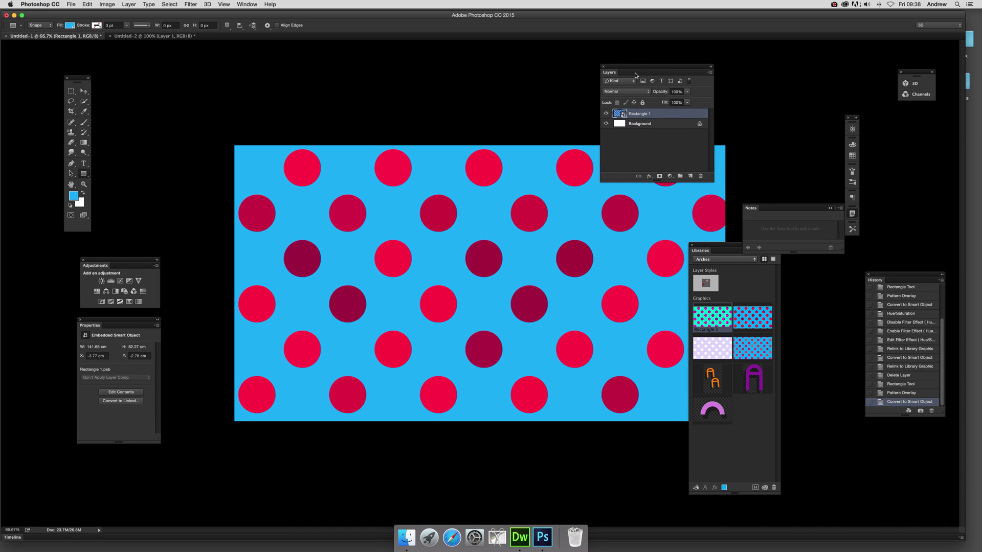
- Rename the Rectangle 1 layer to 'Polka dots 1'
{"action": "double_click", "coordinate": [634, 114]}
{"action": "type", "text": "Polka dots 1"}
{"action": "key", "text": "Return"}
- Apply a Hue/Saturation smart filter with Hue -32, giving a turquoise background and magenta dots
{"action": "left_click", "coordinate": [105, 5]}
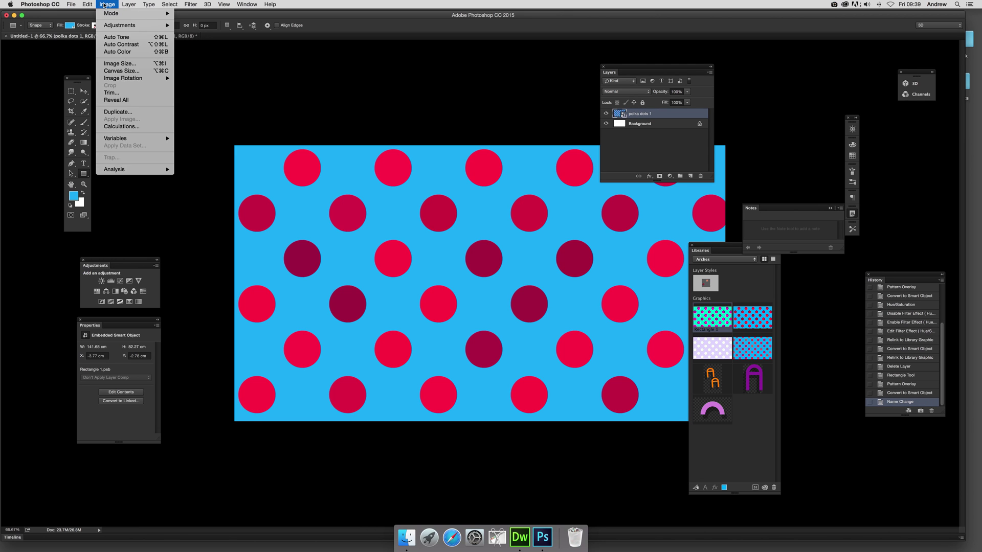
{"action": "mouse_move", "coordinate": [154, 25]}
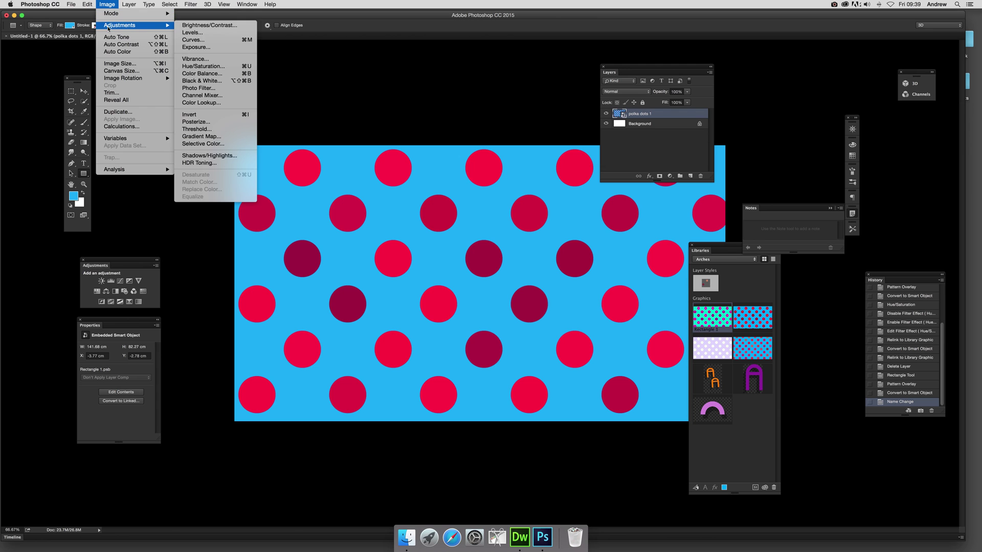
{"action": "left_click", "coordinate": [200, 67]}
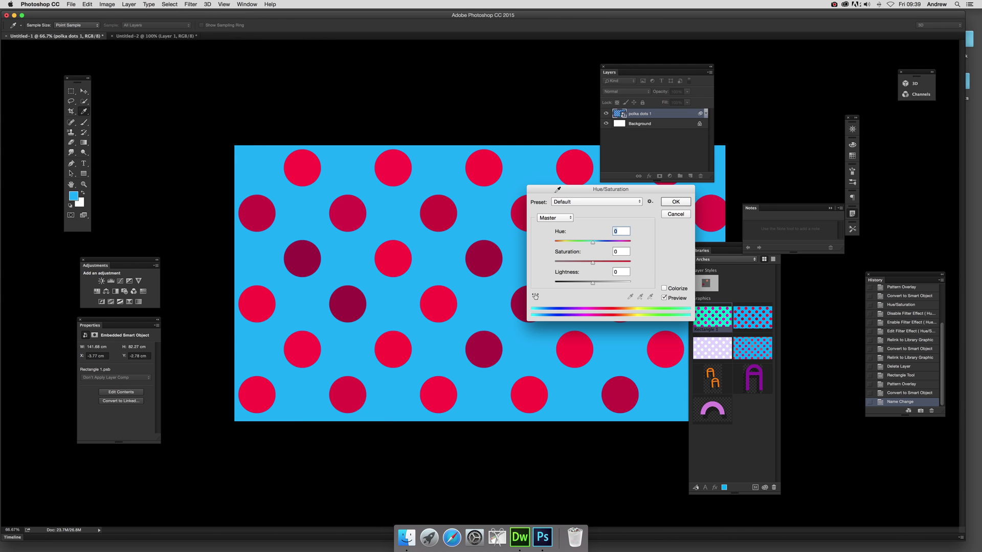
{"action": "left_click_drag", "start_coordinate": [593, 241], "coordinate": [581, 243]}
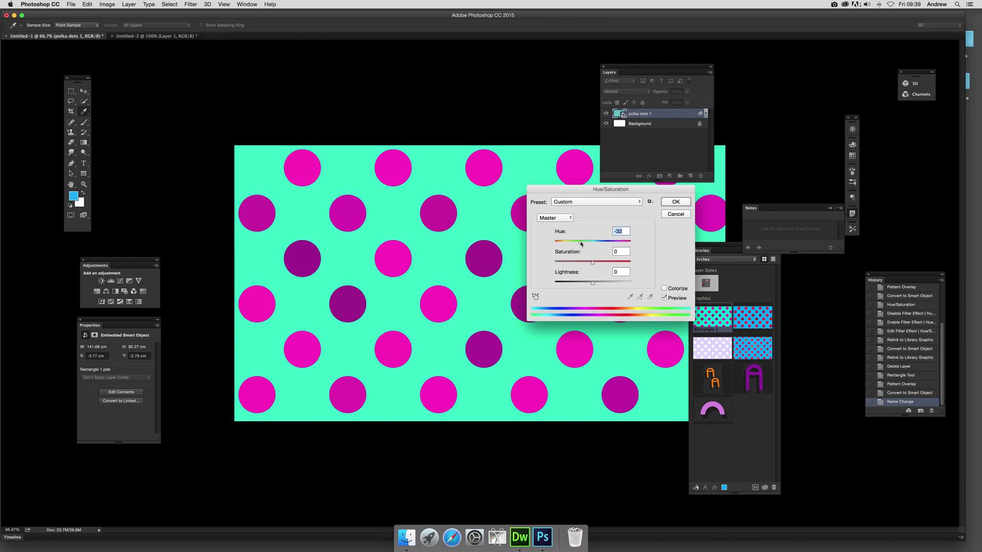
{"action": "left_click", "coordinate": [675, 201]}
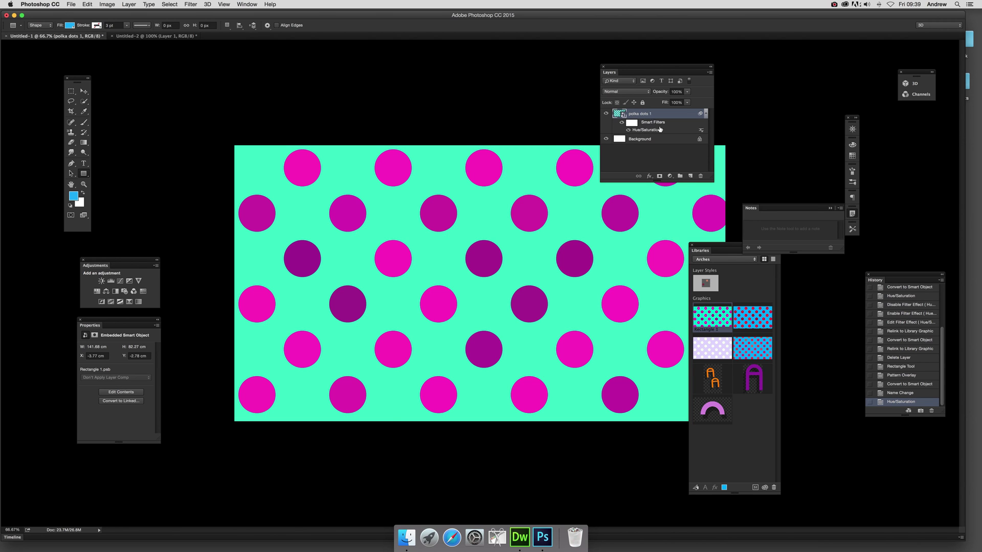
- Toggle the smart filters and the Hue/Saturation filter off and back on to compare colours
{"action": "left_click", "coordinate": [623, 124]}
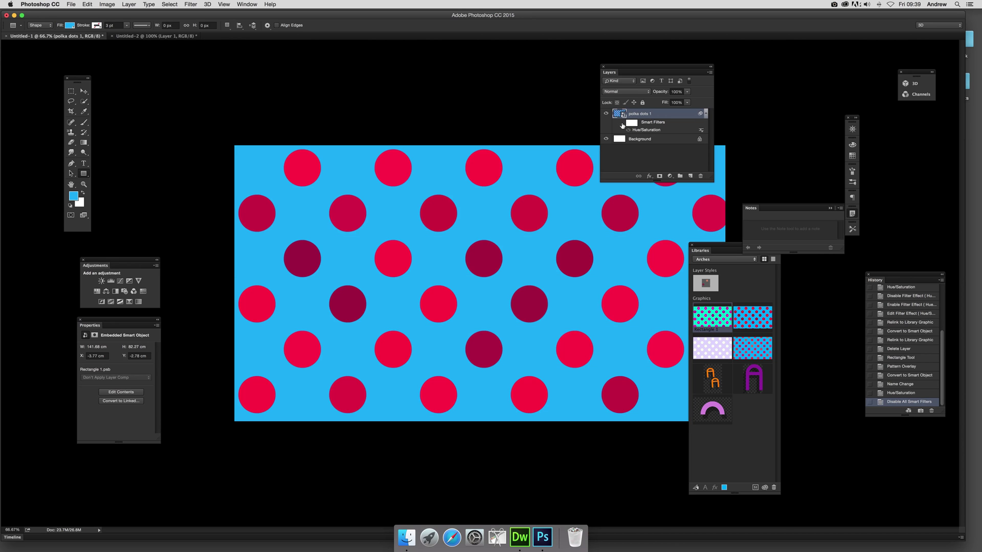
{"action": "left_click", "coordinate": [622, 124]}
{"action": "left_click", "coordinate": [629, 130]}
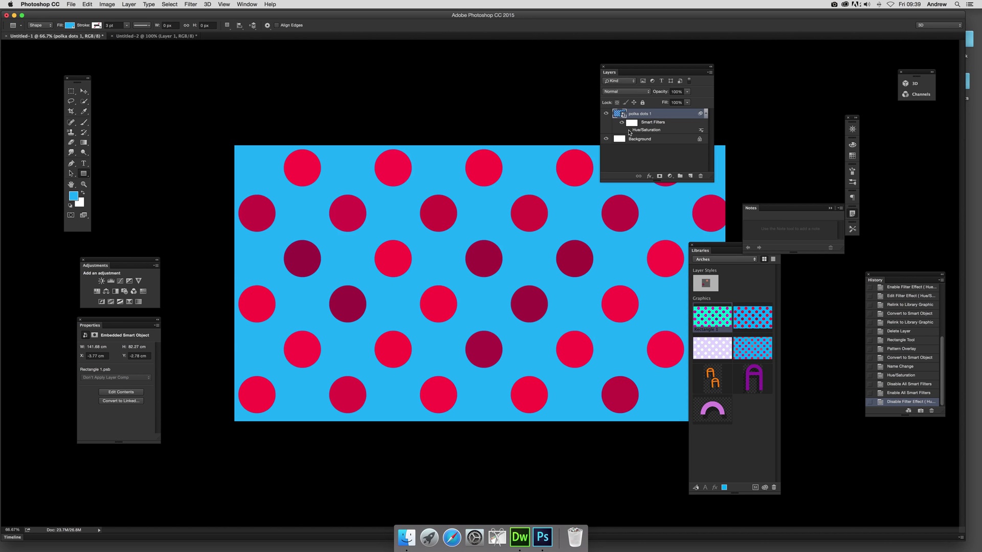
{"action": "left_click", "coordinate": [628, 131]}
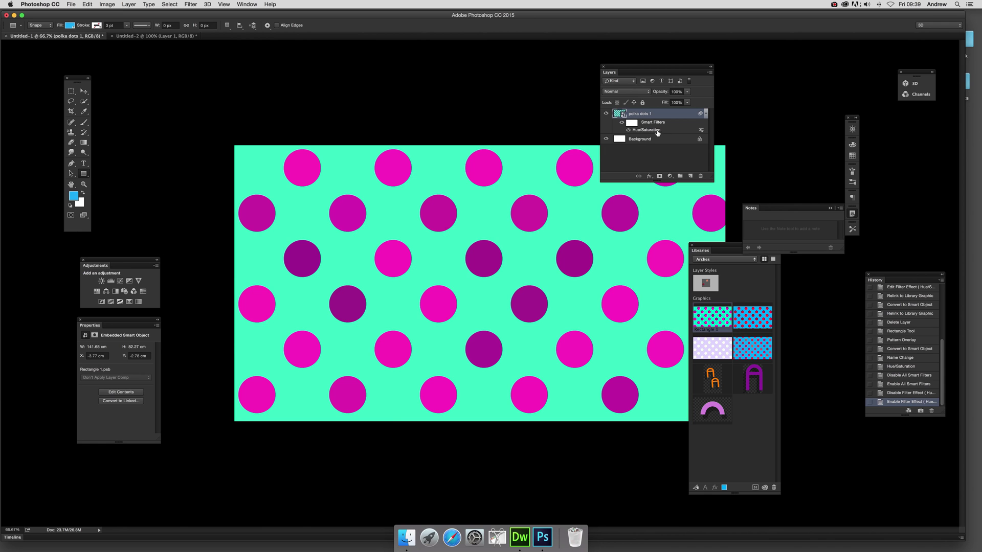
- Change the Hue/Saturation smart filter's Hue to +104 for a magenta pattern with lime-green dots
{"action": "double_click", "coordinate": [646, 130]}
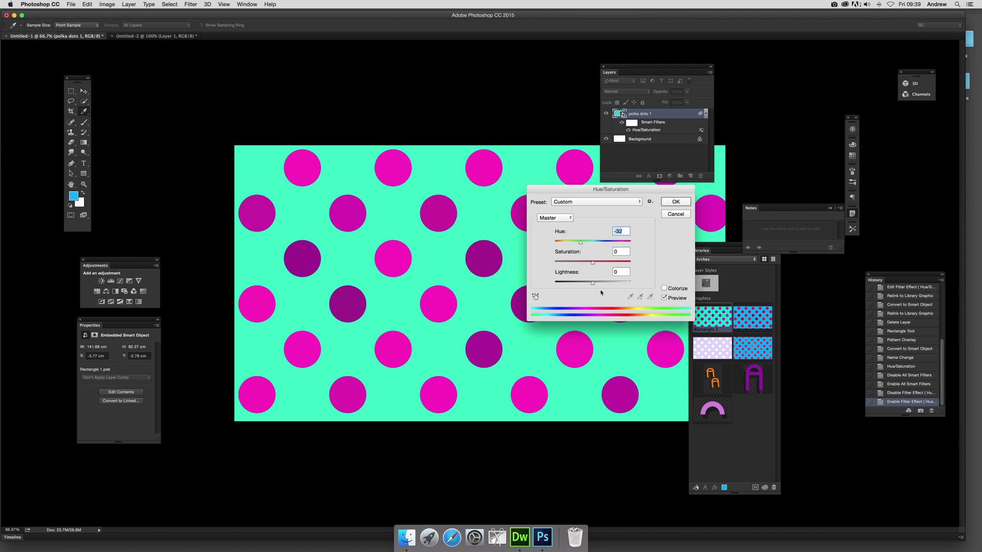
{"action": "left_click_drag", "start_coordinate": [592, 242], "coordinate": [620, 245]}
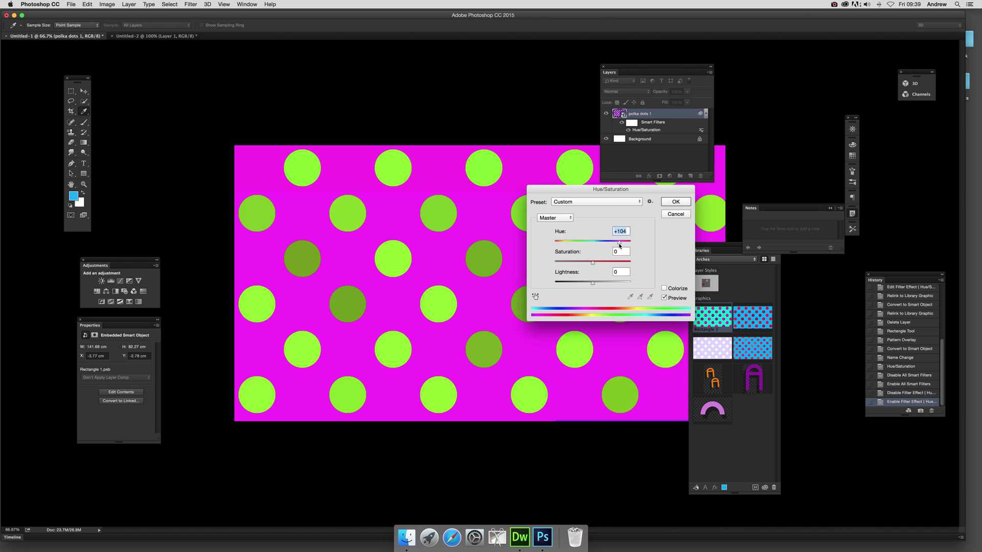
{"action": "left_click", "coordinate": [677, 203]}
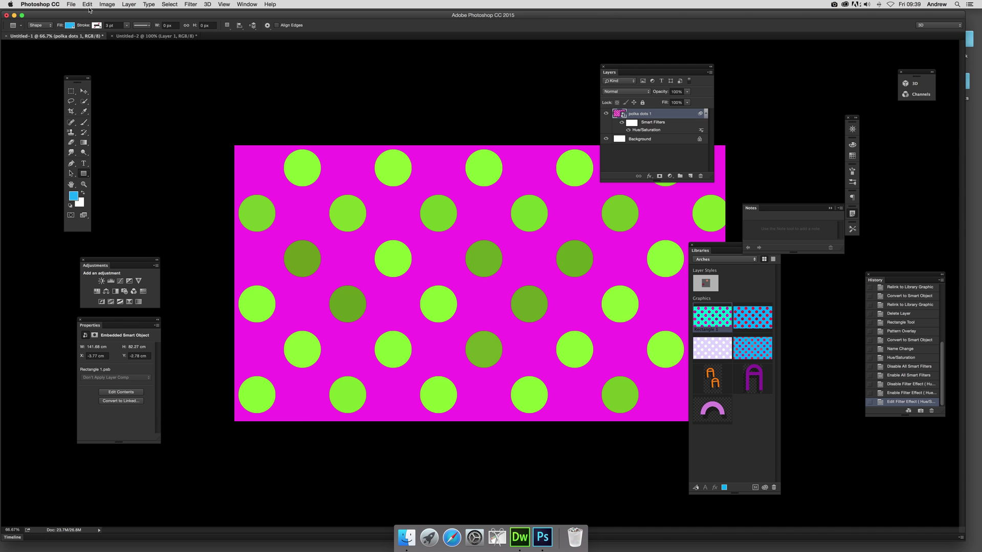
{"action": "left_click", "coordinate": [126, 4]}
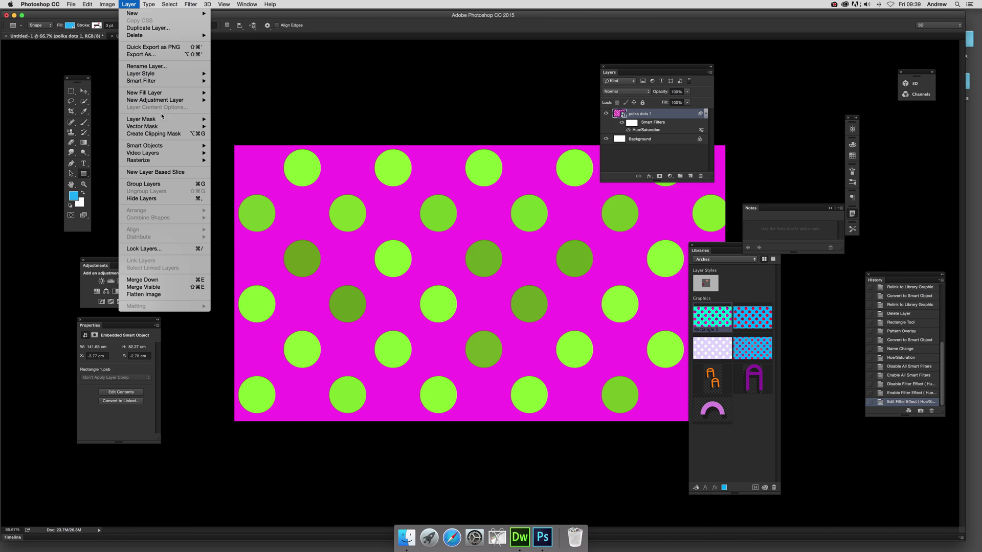
{"action": "mouse_move", "coordinate": [166, 159]}
{"action": "left_click", "coordinate": [247, 147]}
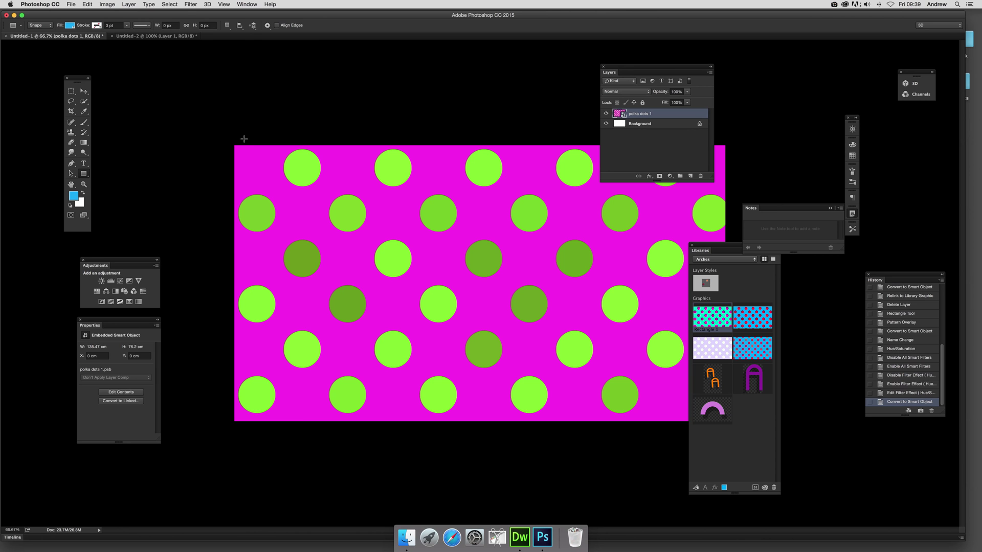
{"action": "left_click", "coordinate": [87, 4]}
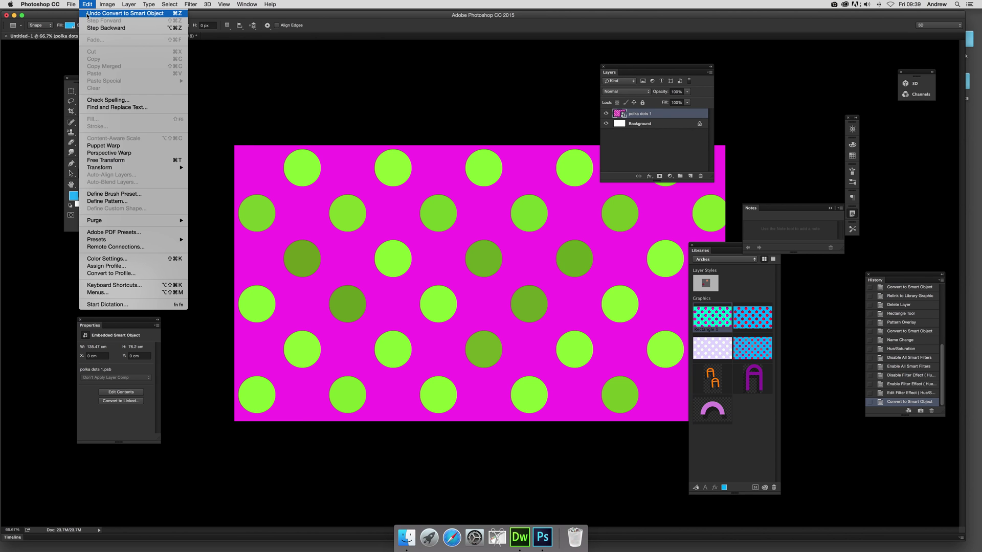
{"action": "left_click", "coordinate": [100, 25]}
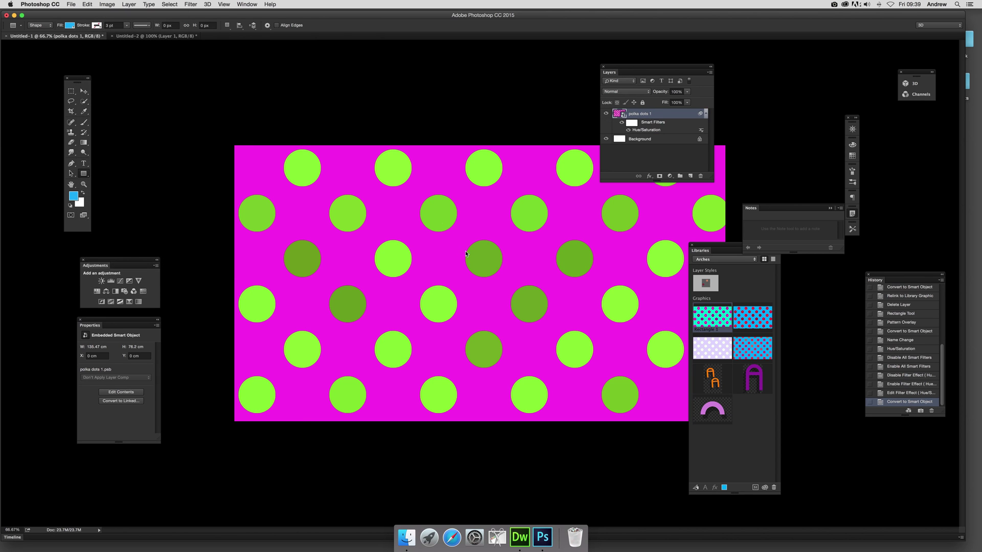
{"action": "left_click", "coordinate": [84, 92]}
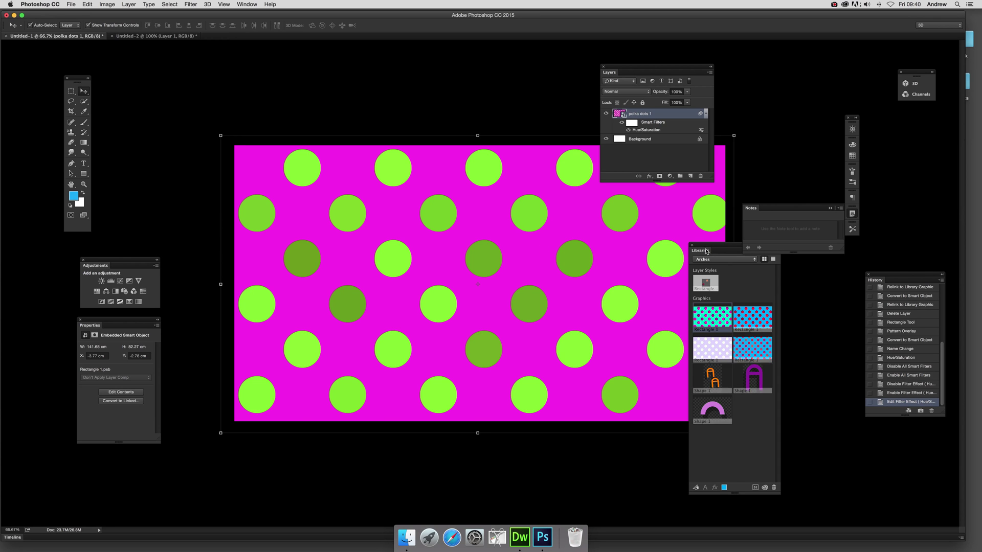
- Move the Libraries panel and drag polka dots 1 into the Arches library as a graphic
{"action": "left_click_drag", "start_coordinate": [700, 251], "coordinate": [684, 230]}
{"action": "left_click_drag", "start_coordinate": [473, 229], "coordinate": [708, 262]}
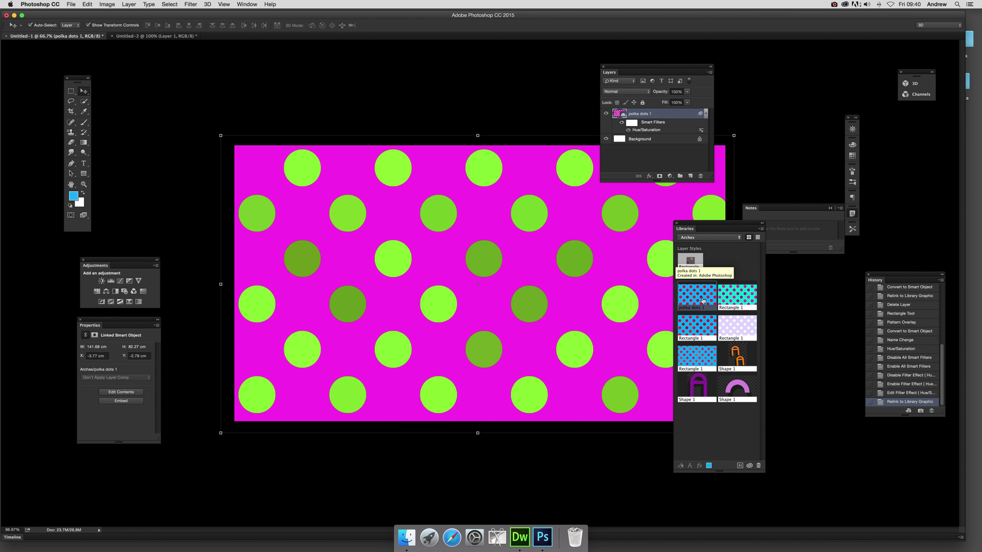
- Convert polka dots 1 to an embedded smart object and add it to the Arches library
{"action": "left_click", "coordinate": [129, 5]}
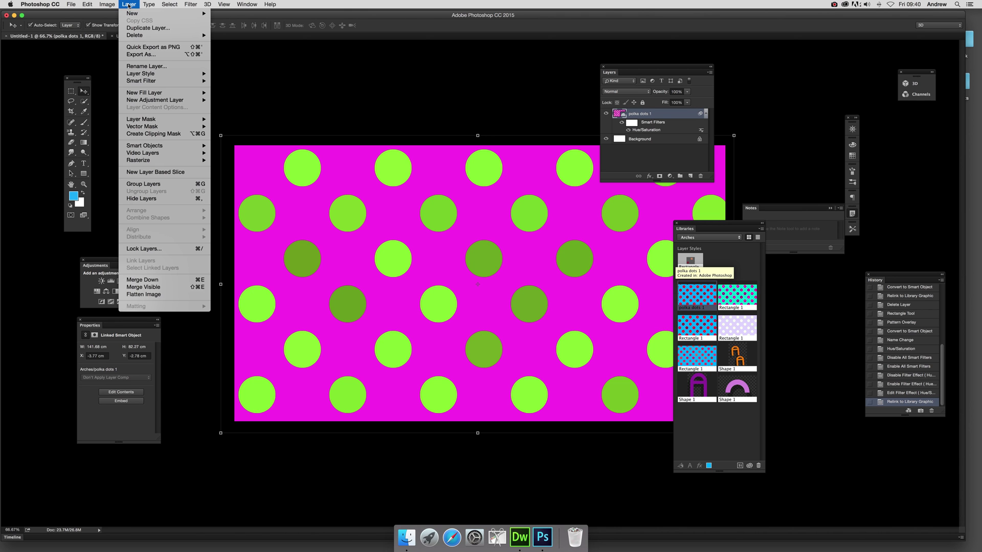
{"action": "mouse_move", "coordinate": [148, 145]}
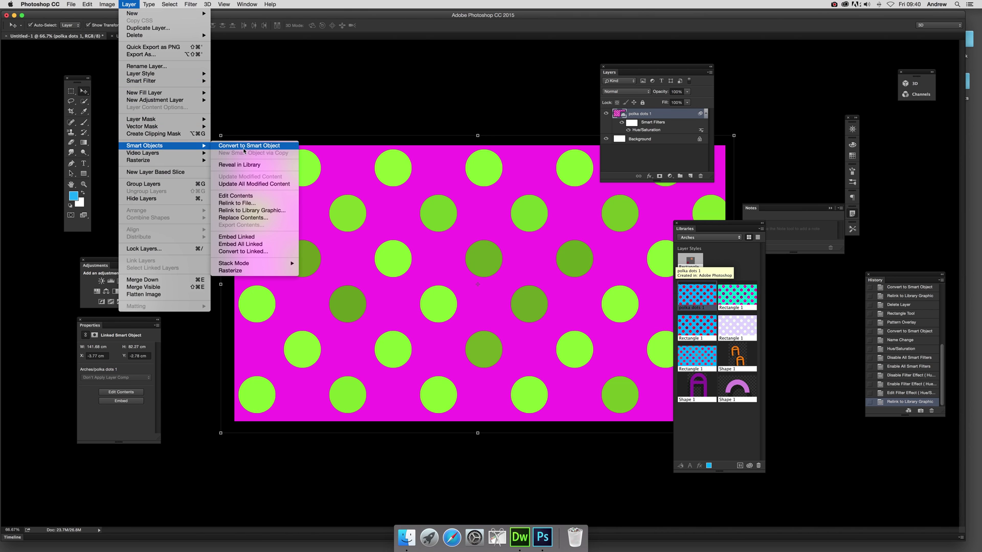
{"action": "left_click", "coordinate": [242, 147]}
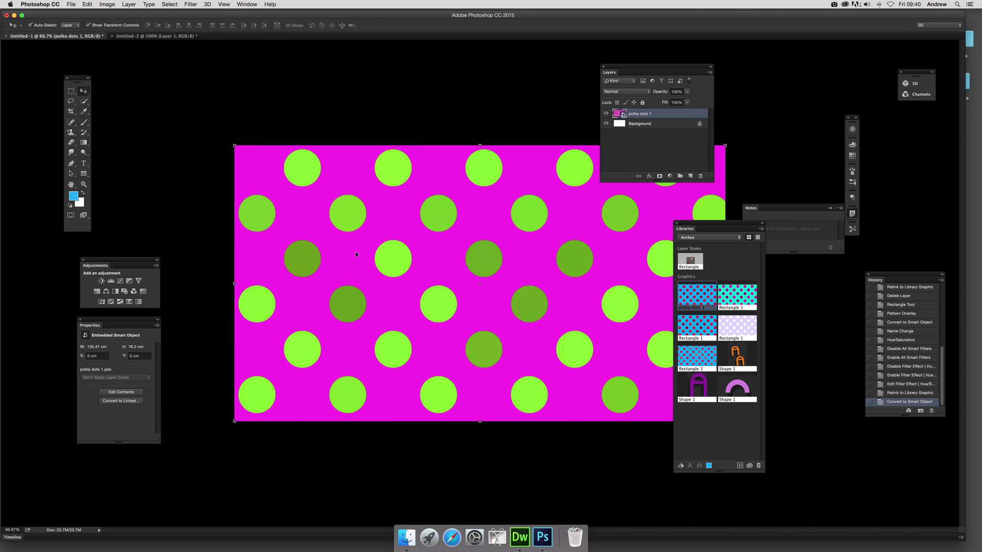
{"action": "left_click_drag", "start_coordinate": [388, 264], "coordinate": [711, 277]}
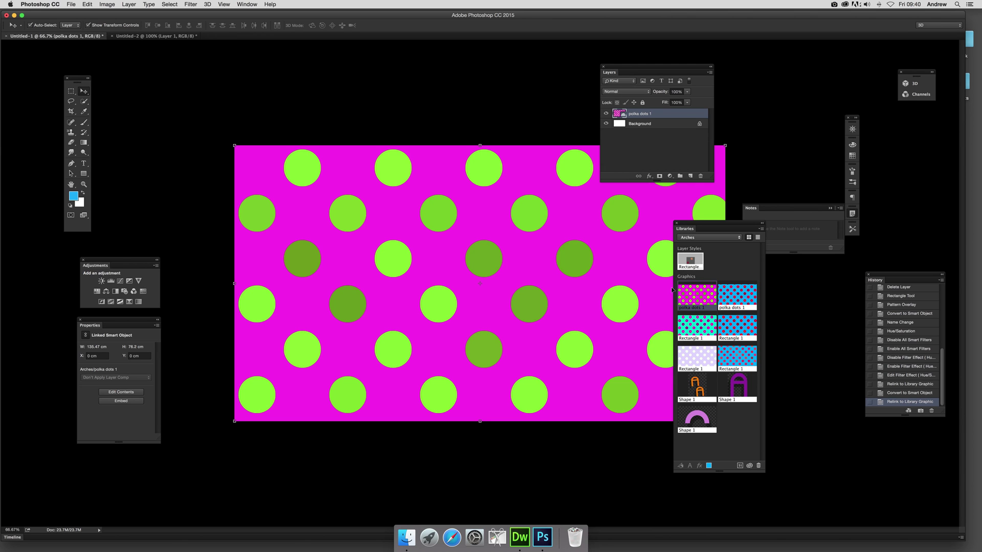
- Delete the polka dots 1 layer, leaving only the white Background
{"action": "right_click", "coordinate": [703, 305]}
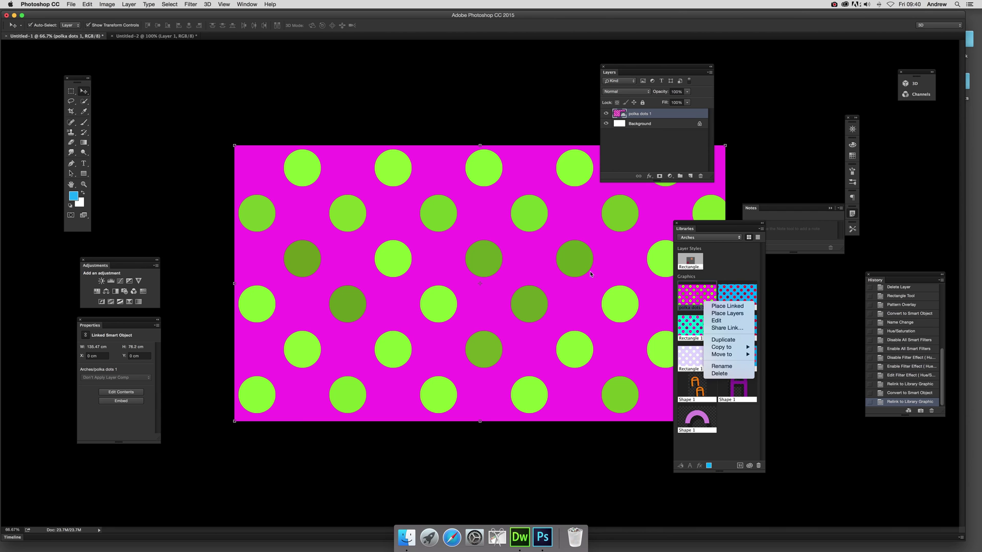
{"action": "left_click", "coordinate": [404, 256]}
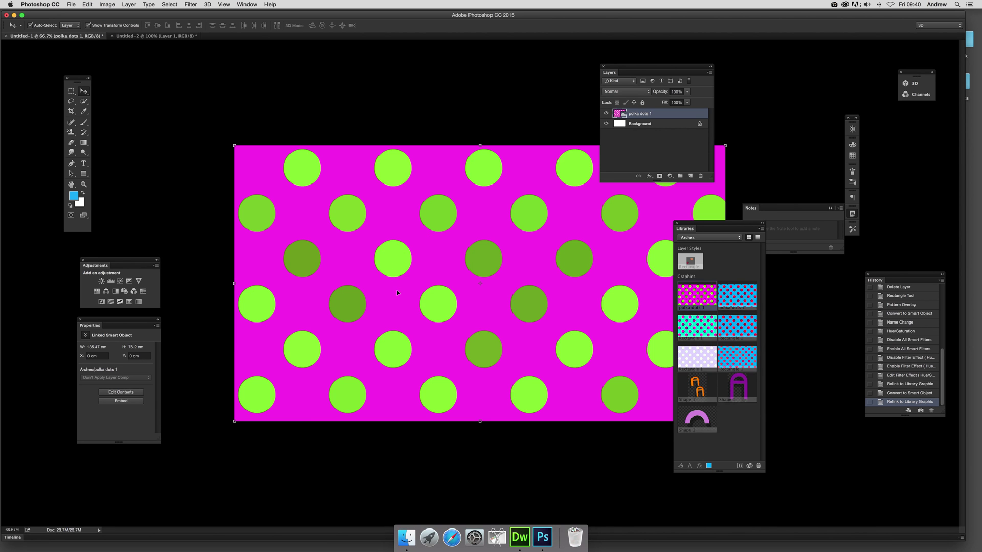
{"action": "key", "text": "Delete"}
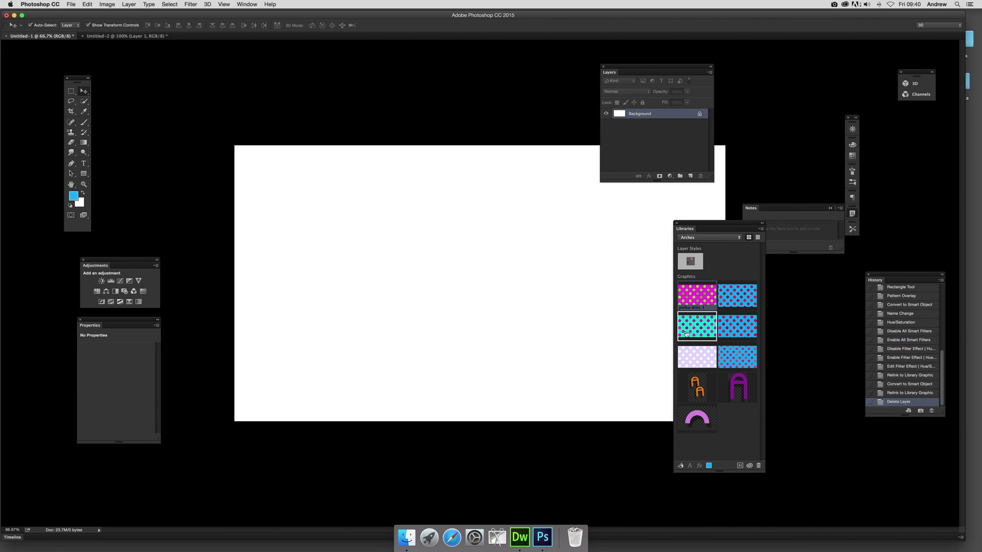
- Place the polka dots 1 library graphic on the canvas, scaled to about 59% and rotated diagonally
{"action": "left_click_drag", "start_coordinate": [686, 294], "coordinate": [380, 232]}
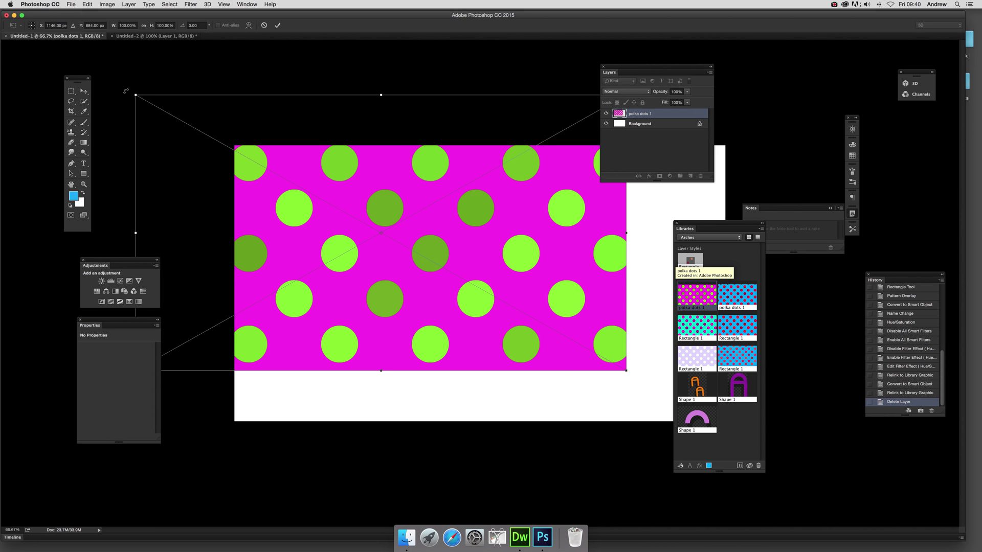
{"action": "left_click_drag", "start_coordinate": [136, 95], "coordinate": [478, 151]}
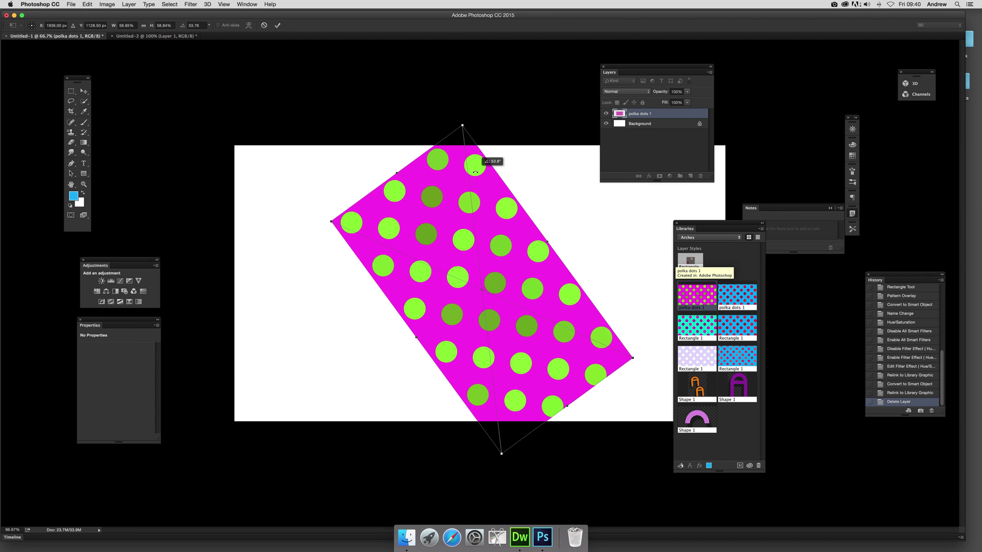
{"action": "double_click", "coordinate": [439, 198]}
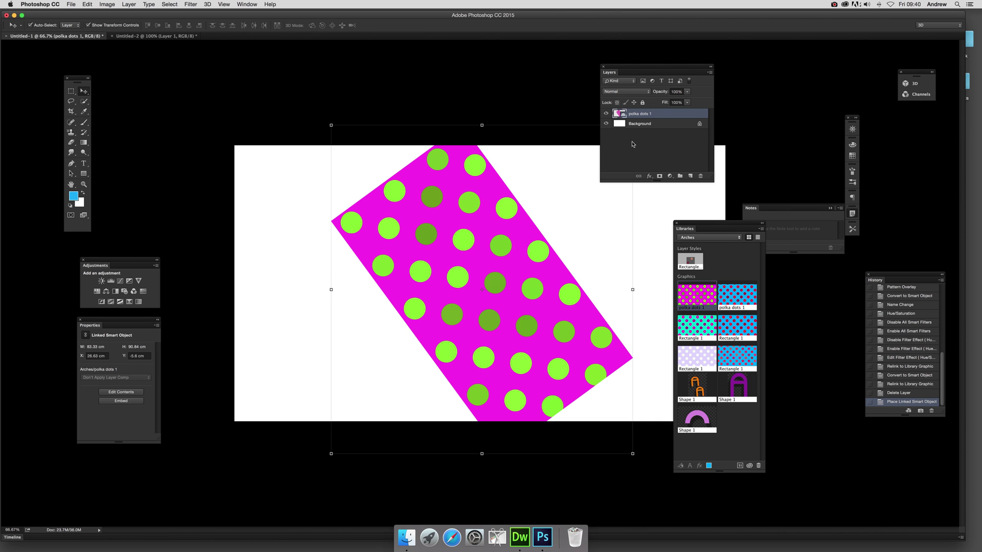
- In the nested source document, lower Rectangle 1's Pattern Overlay scale from 294% to about 85%
{"action": "double_click", "coordinate": [620, 114]}
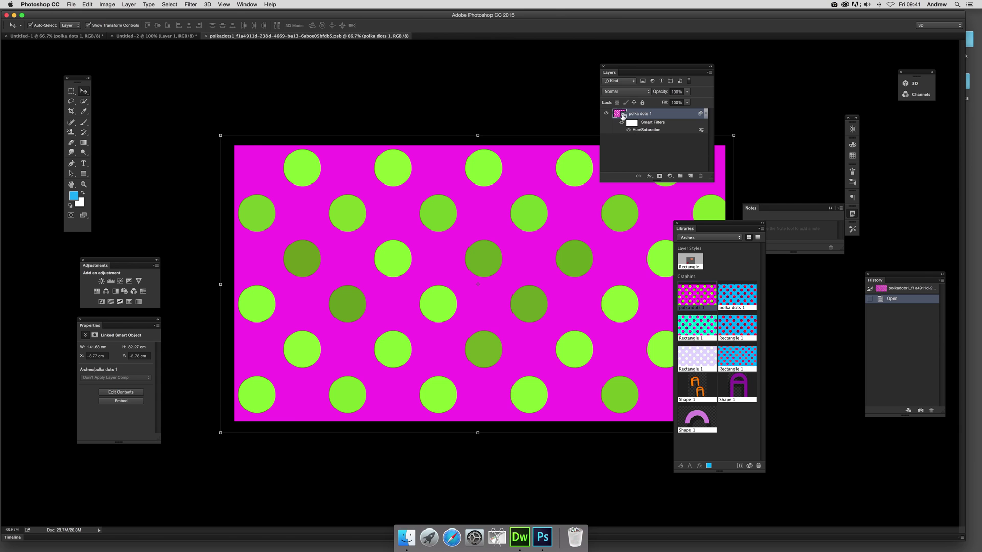
{"action": "double_click", "coordinate": [620, 114]}
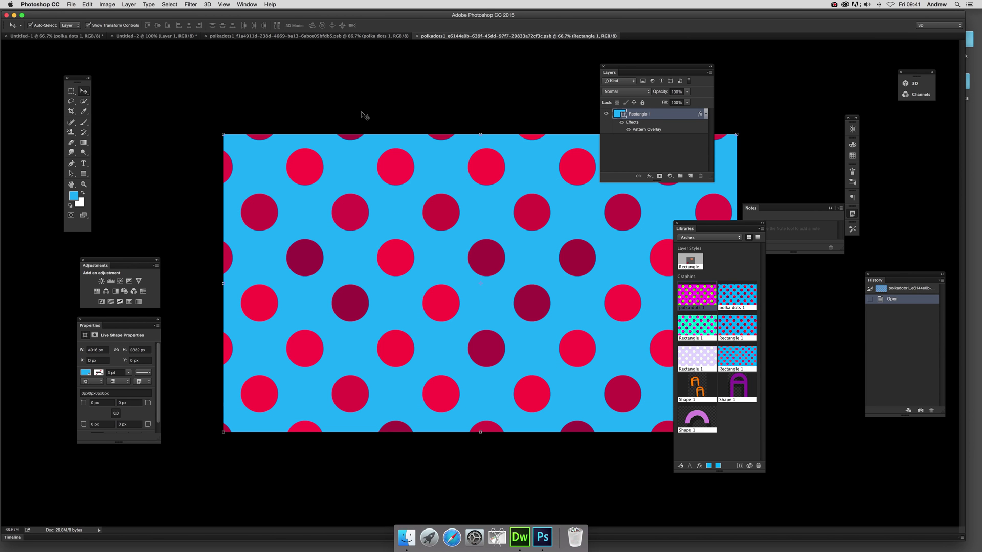
{"action": "left_click", "coordinate": [129, 4]}
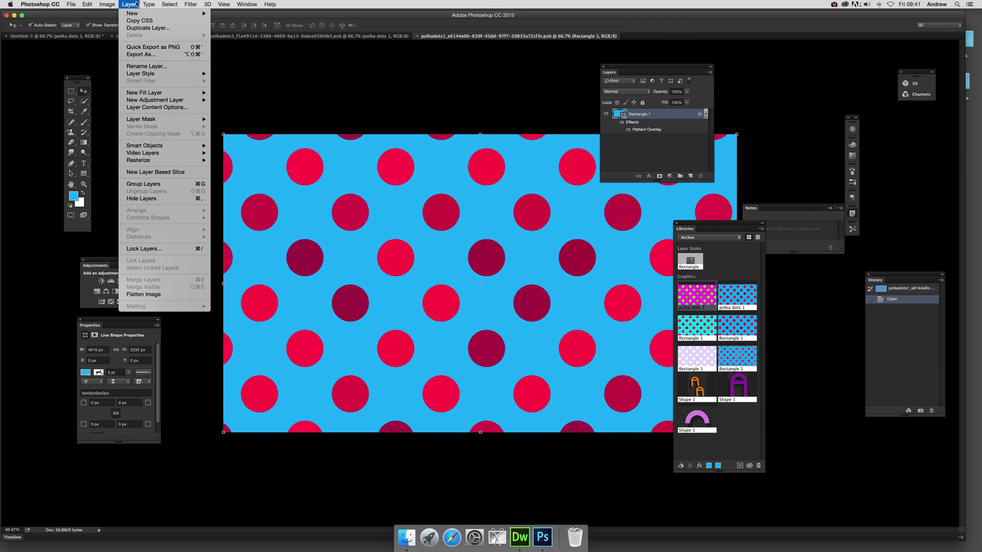
{"action": "mouse_move", "coordinate": [142, 73]}
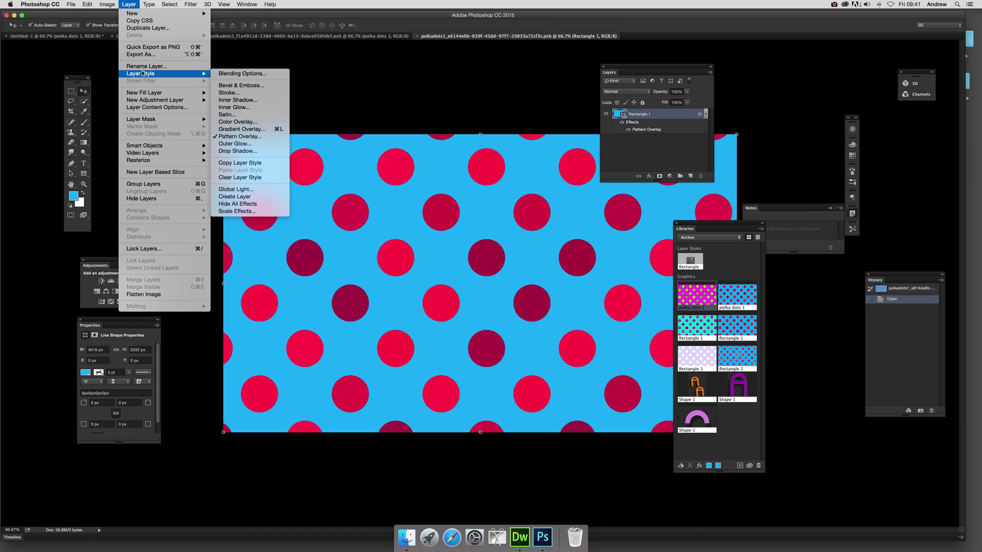
{"action": "left_click", "coordinate": [240, 136]}
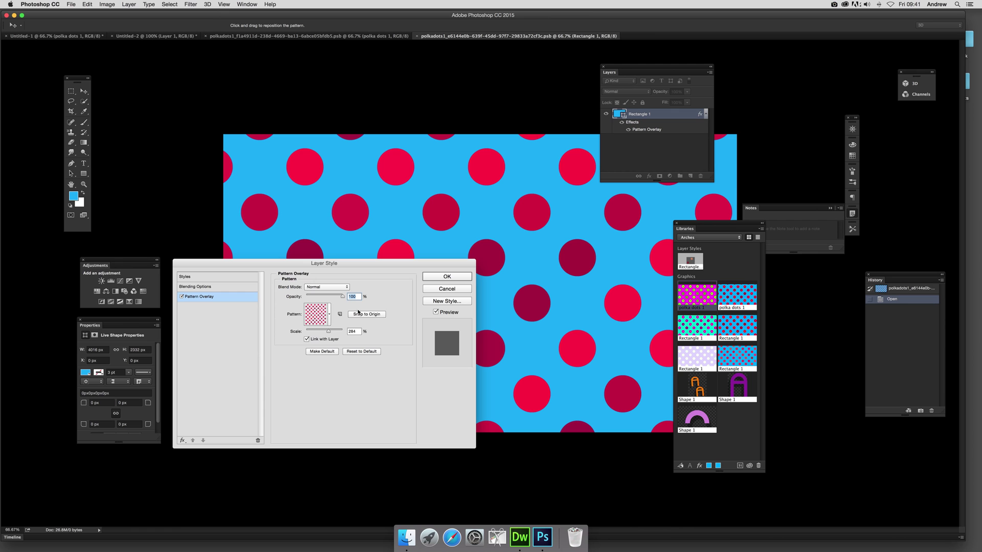
{"action": "left_click_drag", "start_coordinate": [328, 334], "coordinate": [318, 333]}
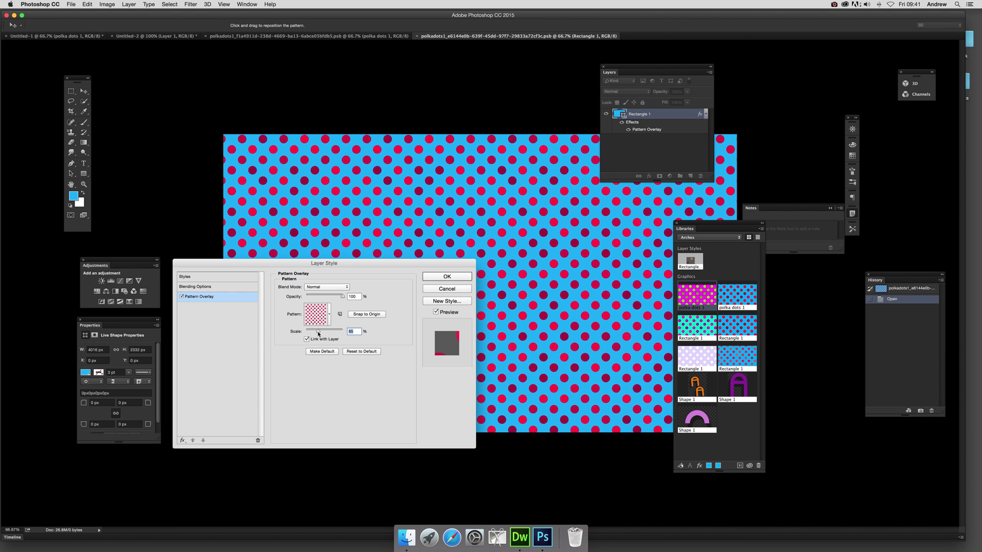
{"action": "left_click", "coordinate": [444, 274]}
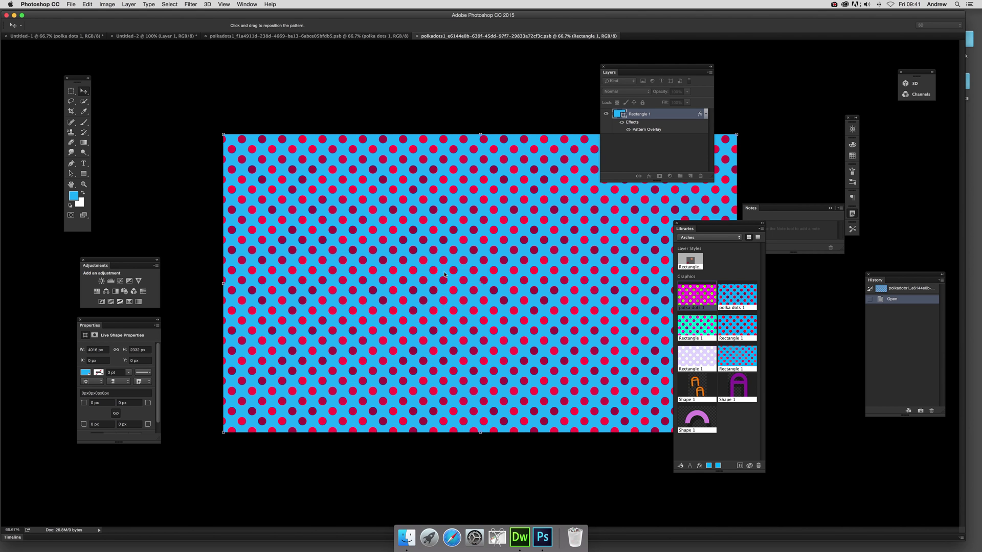
- Save and close the blue-and-red and magenta polka-dot .psb source files, updating the graphic
{"action": "left_click", "coordinate": [418, 37]}
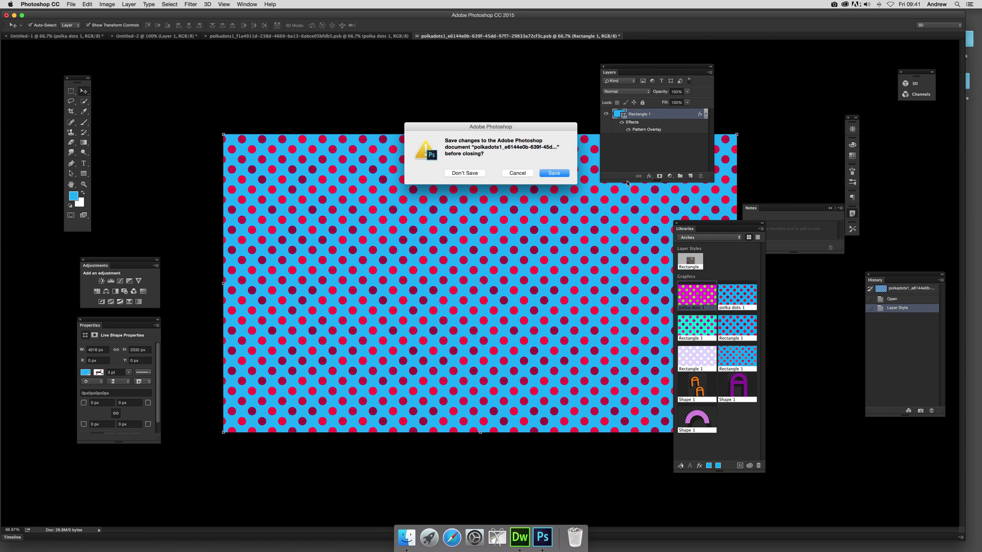
{"action": "key", "text": "Return"}
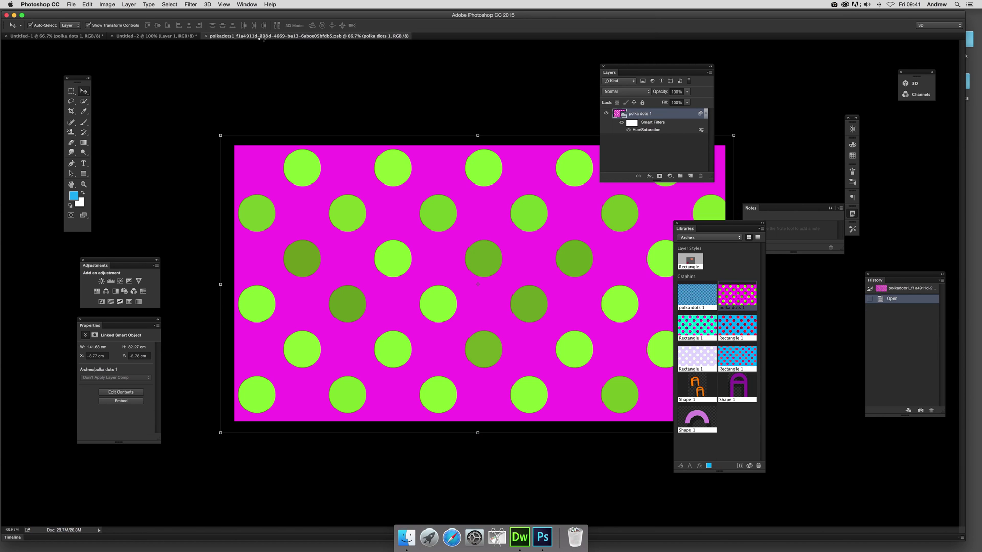
{"action": "left_click", "coordinate": [206, 37]}
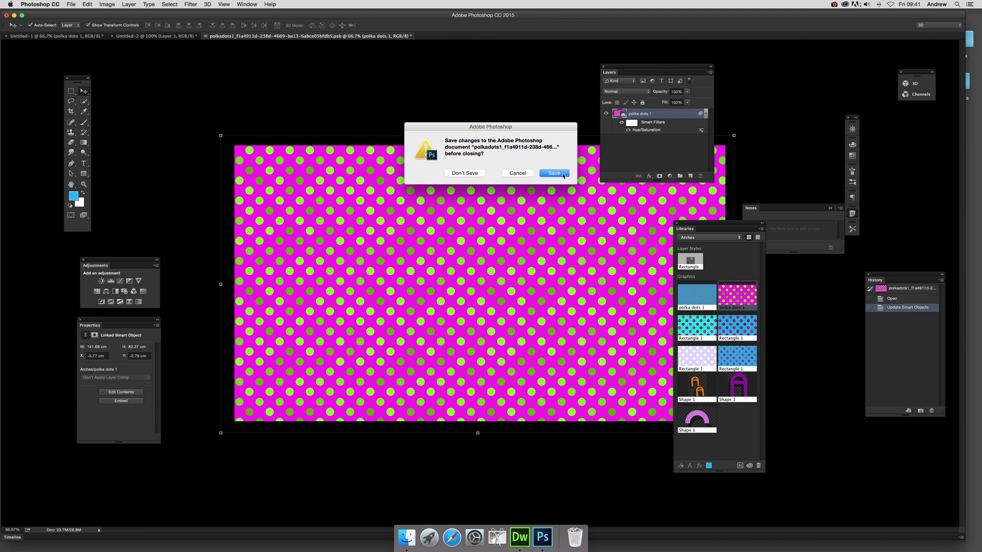
{"action": "left_click", "coordinate": [555, 173]}
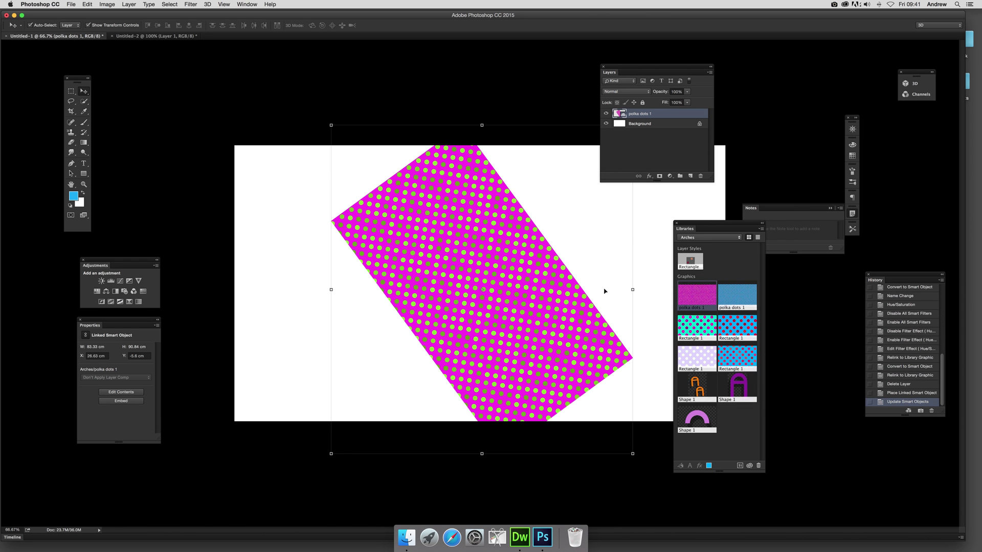
{"action": "left_click", "coordinate": [759, 229]}
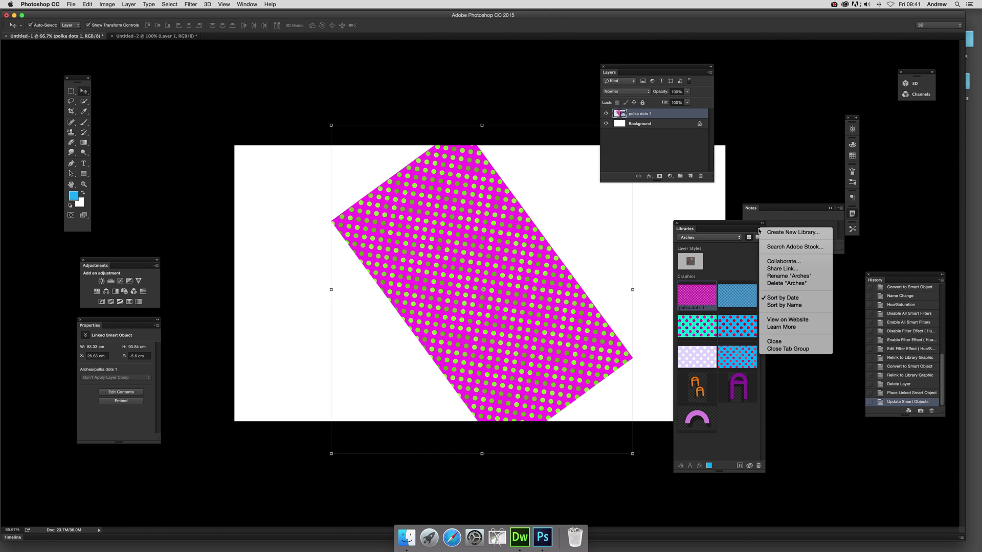
{"action": "left_click", "coordinate": [781, 351]}
{"action": "left_click", "coordinate": [704, 298]}
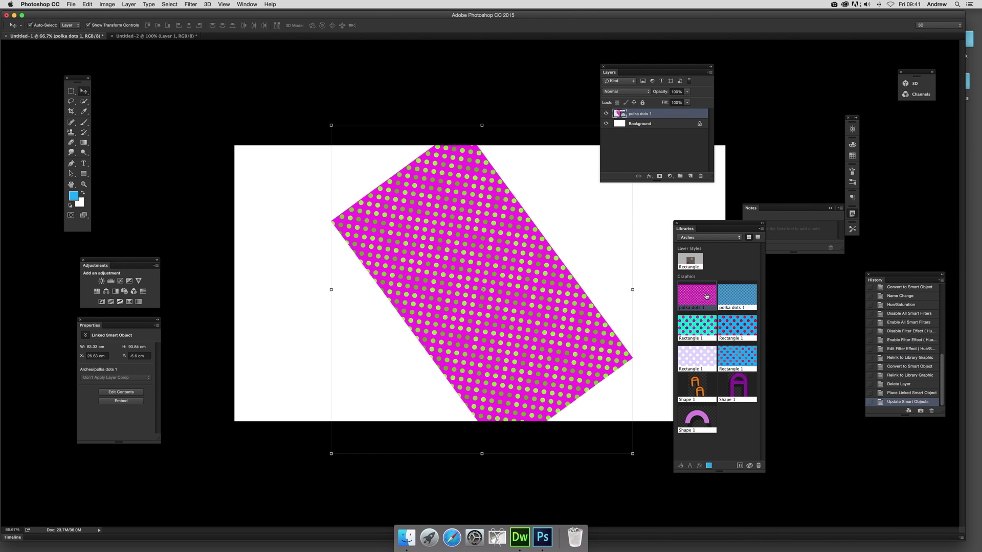
{"action": "right_click", "coordinate": [706, 295]}
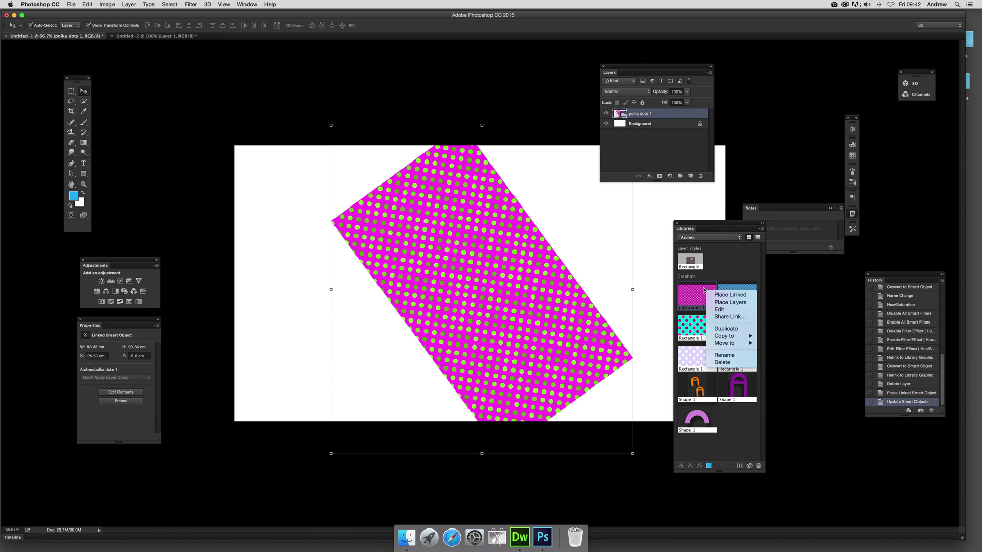
{"action": "left_click", "coordinate": [736, 271]}
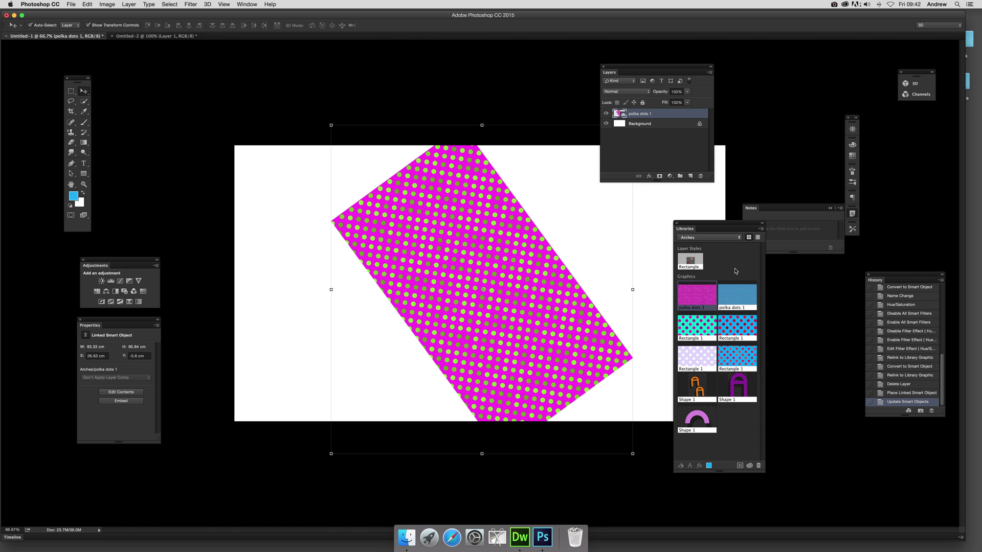
- Alt-drag polka dots 1 down-left to create the 'polka dots 1 copy' layer
{"action": "left_click", "coordinate": [126, 5]}
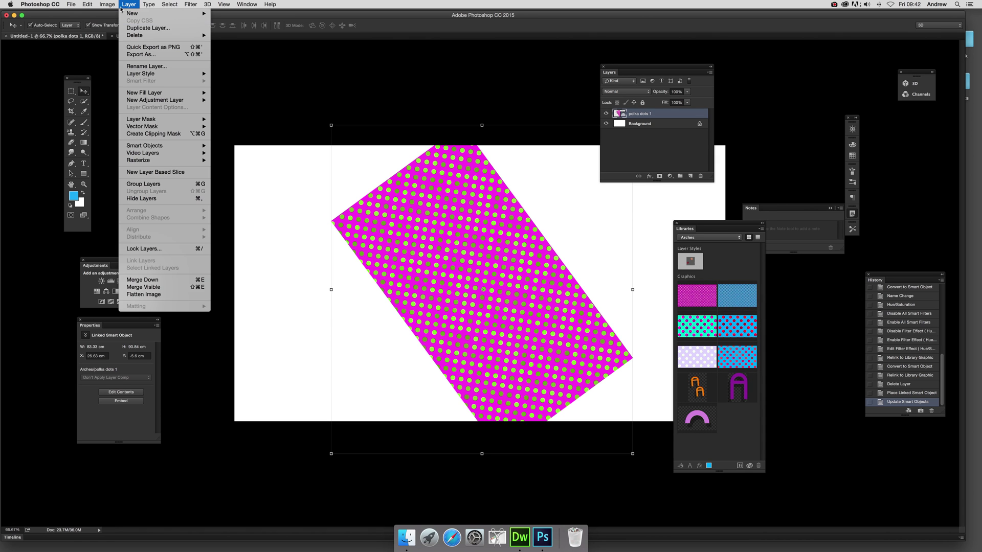
{"action": "left_click", "coordinate": [418, 252]}
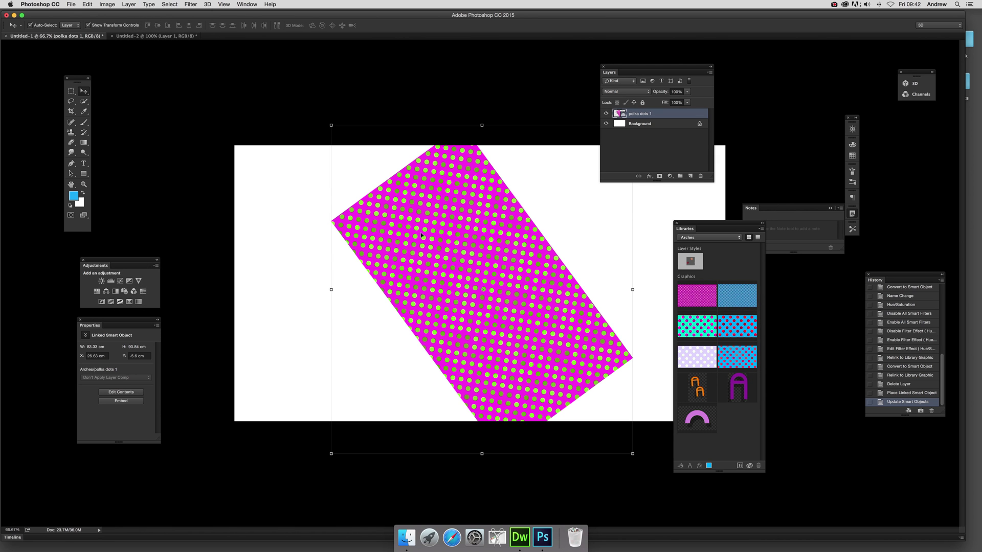
{"action": "left_click_drag", "start_coordinate": [448, 235], "coordinate": [320, 370]}
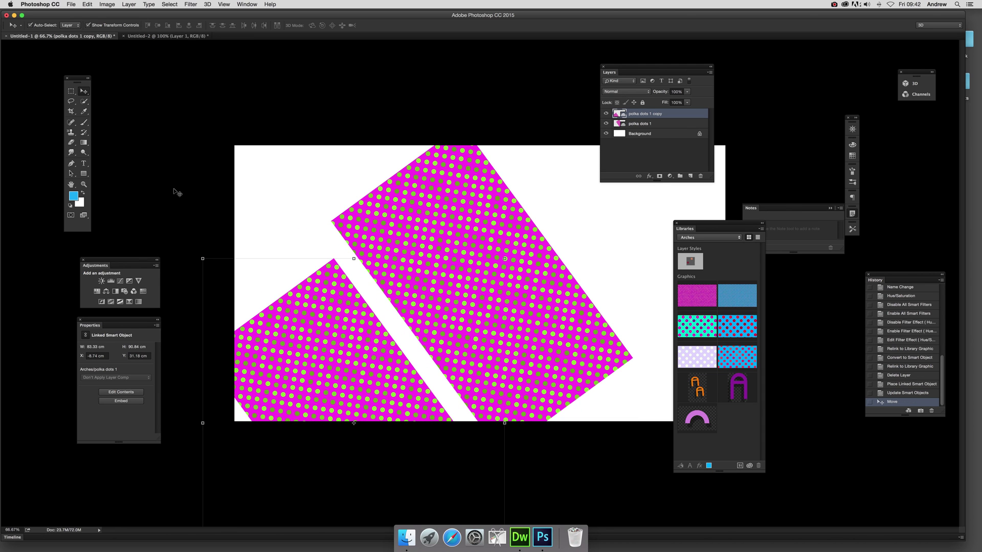